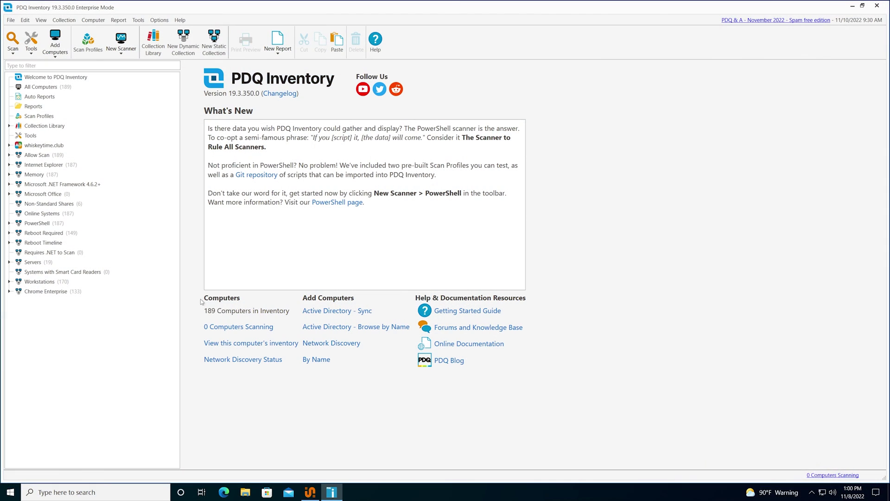
# Start a new basic report filtered on Application Name containing 'Notepad++'
pyautogui.click(278, 44)
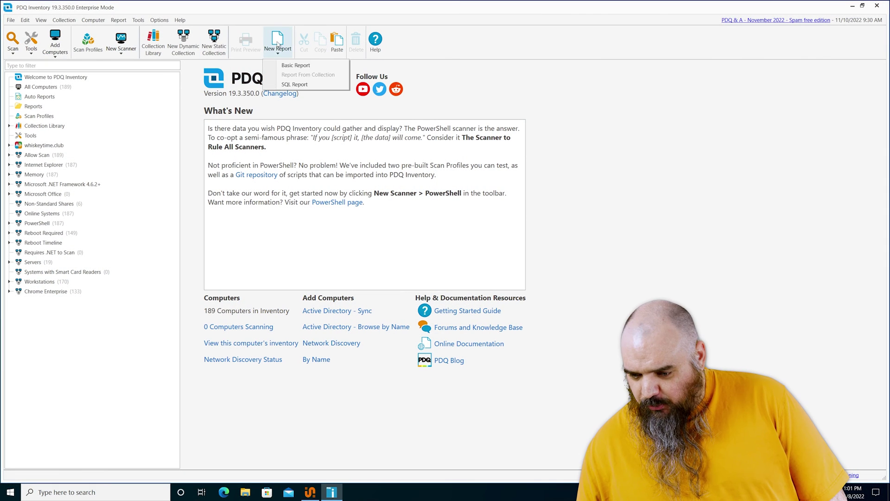
pyautogui.click(297, 66)
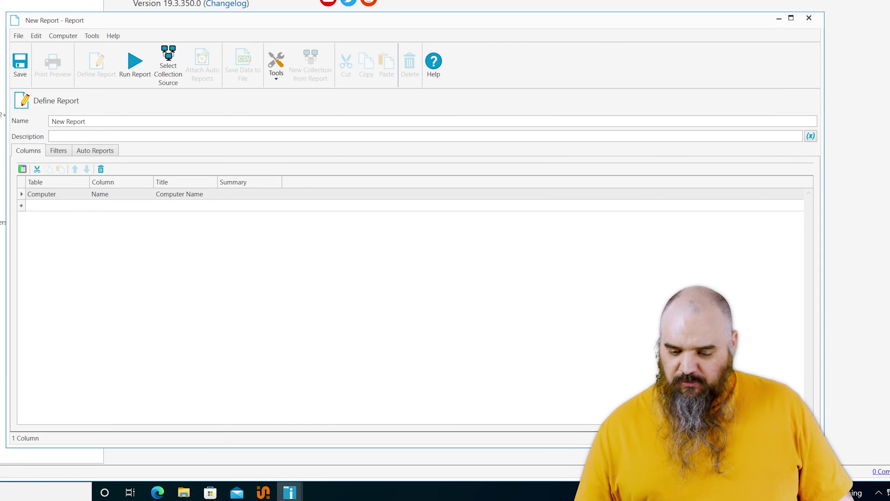
pyautogui.click(58, 151)
pyautogui.click(22, 169)
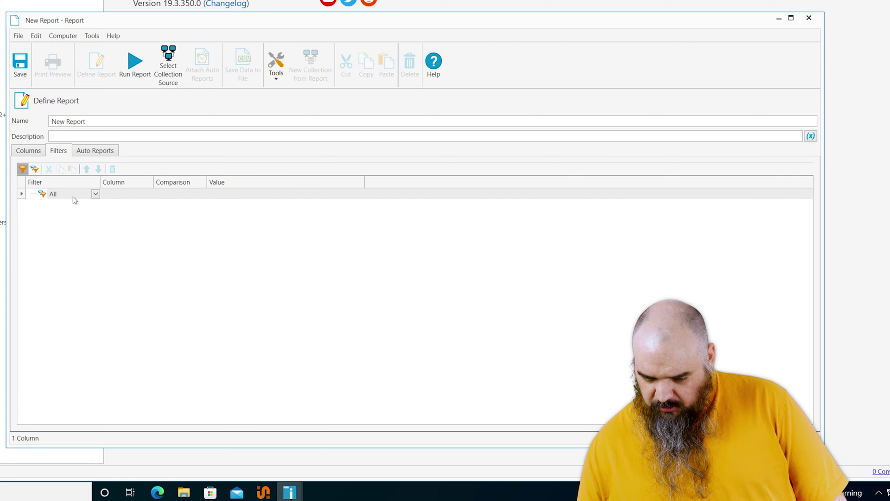
pyautogui.click(106, 205)
pyautogui.click(72, 215)
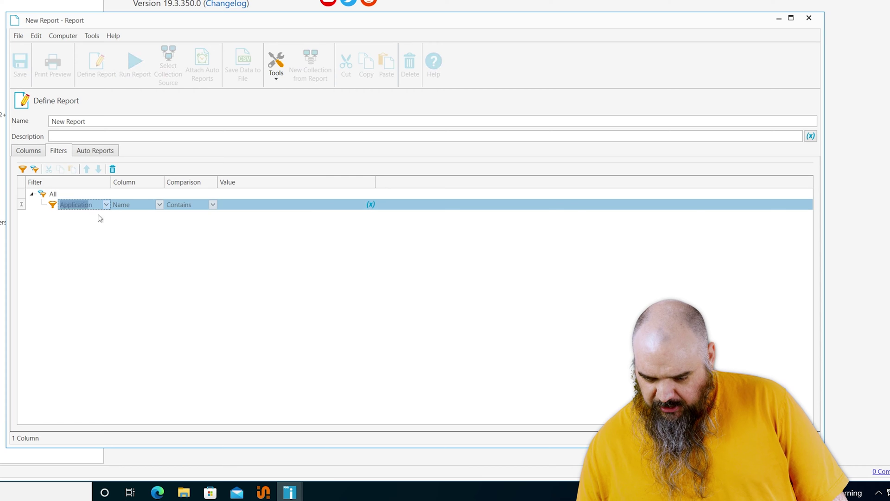
pyautogui.click(240, 208)
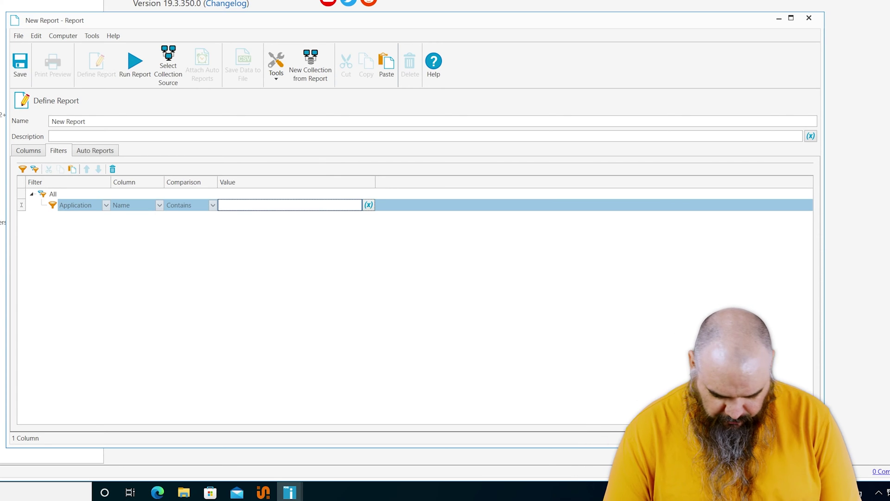
pyautogui.write('Notepad')
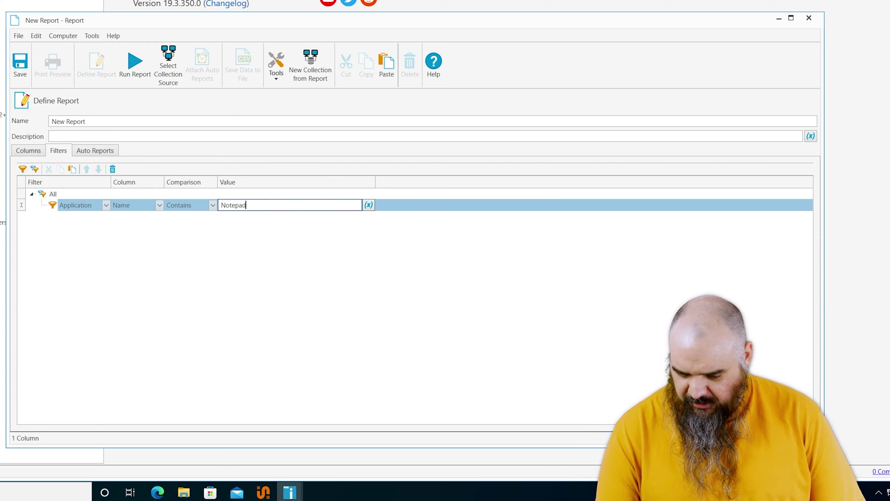
pyautogui.write('++')
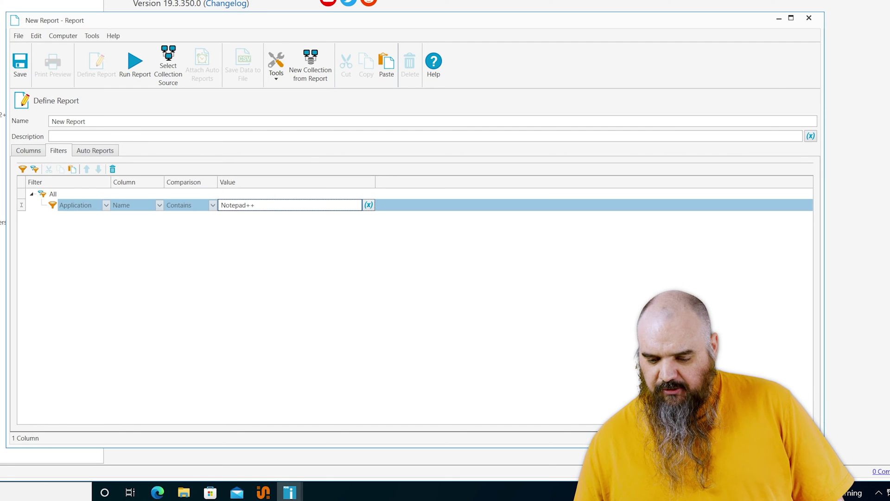
# Rename the report to 'Notepad++' and run it to preview the 22 matching computers
pyautogui.click(14, 120)
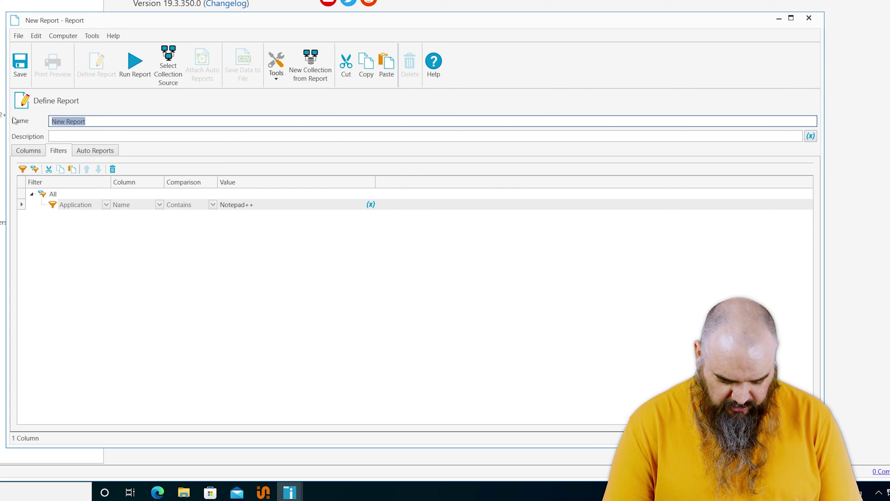
pyautogui.write('Notepad++')
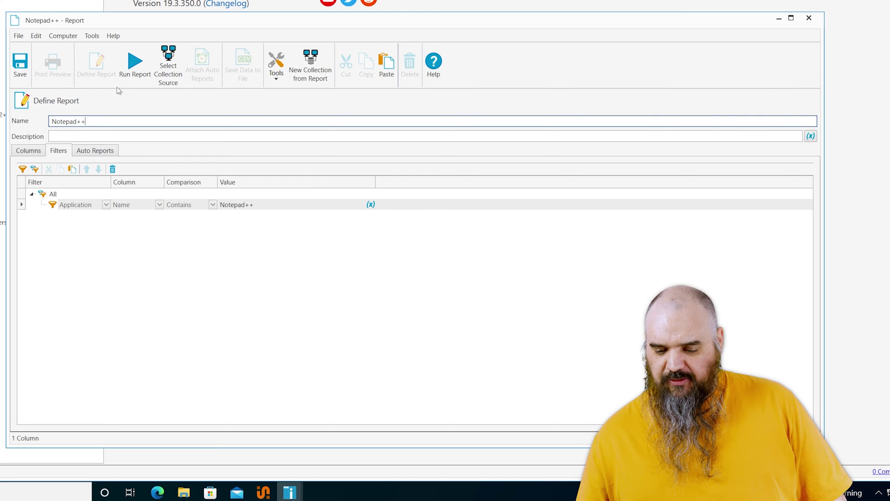
pyautogui.click(134, 73)
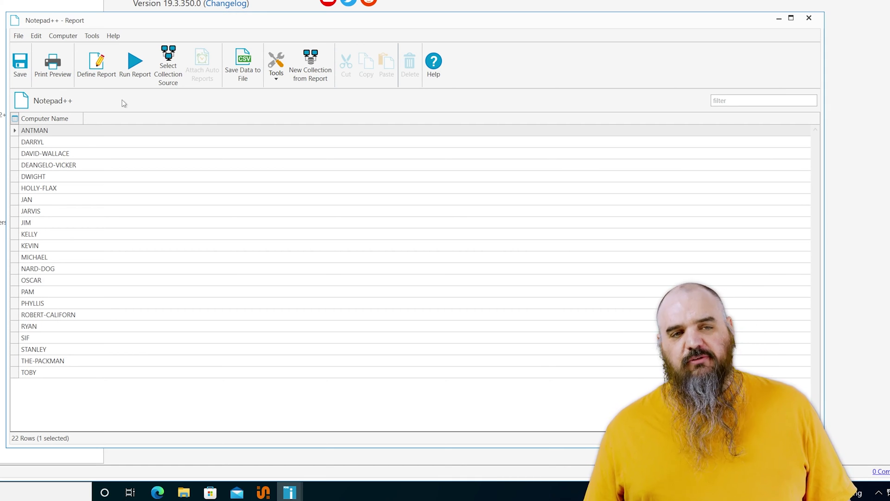
# Add an Application Name column to the Notepad++ report definition
pyautogui.click(96, 63)
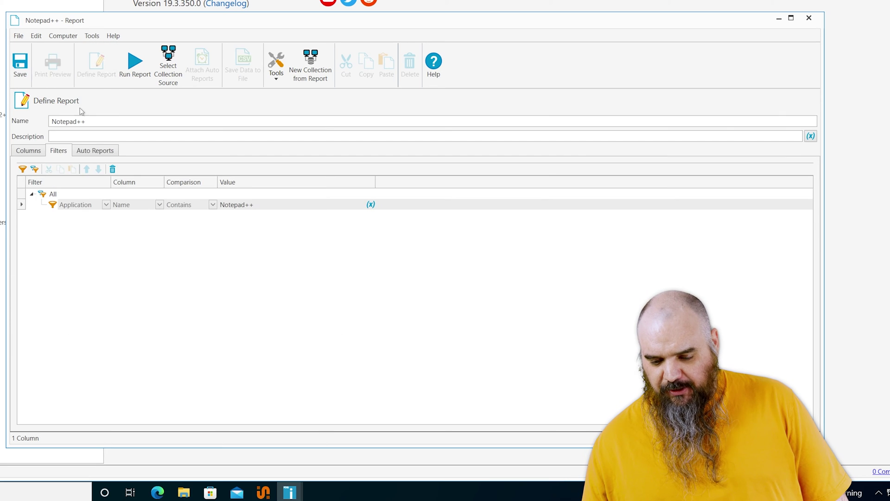
pyautogui.click(29, 151)
pyautogui.click(42, 204)
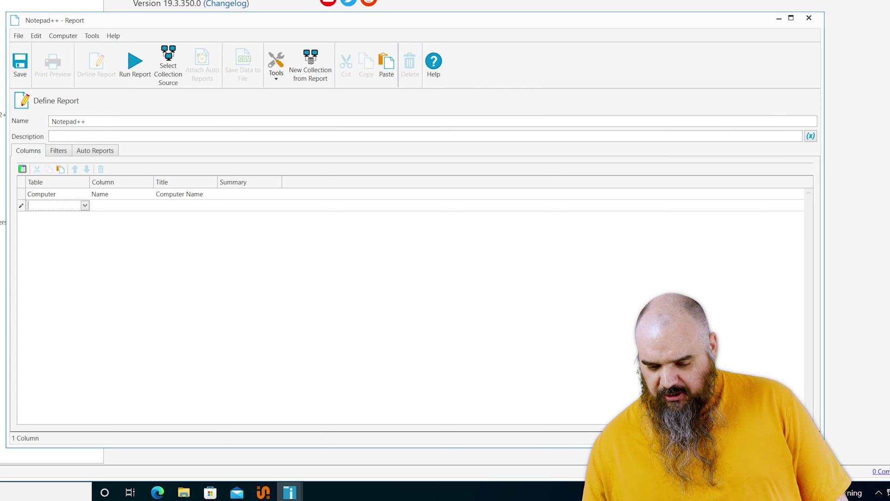
pyautogui.click(85, 206)
pyautogui.click(72, 215)
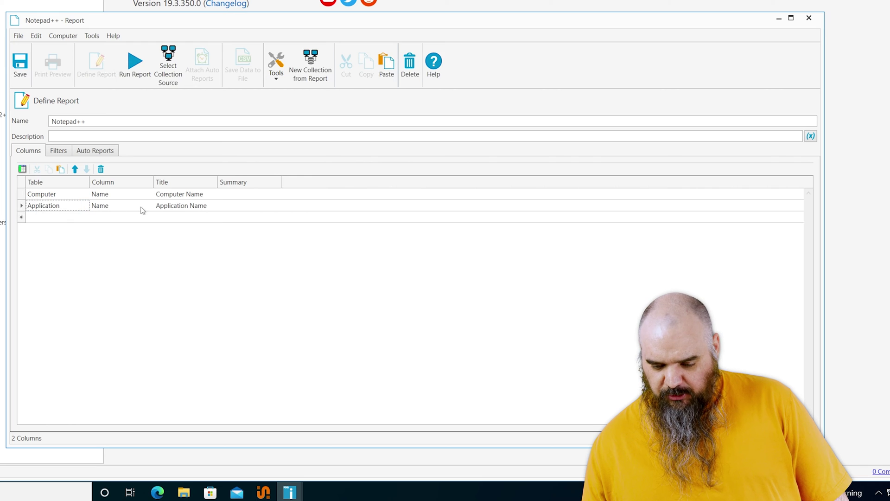
# Add an Application Version column and run the report to list versions
pyautogui.click(33, 221)
pyautogui.click(85, 216)
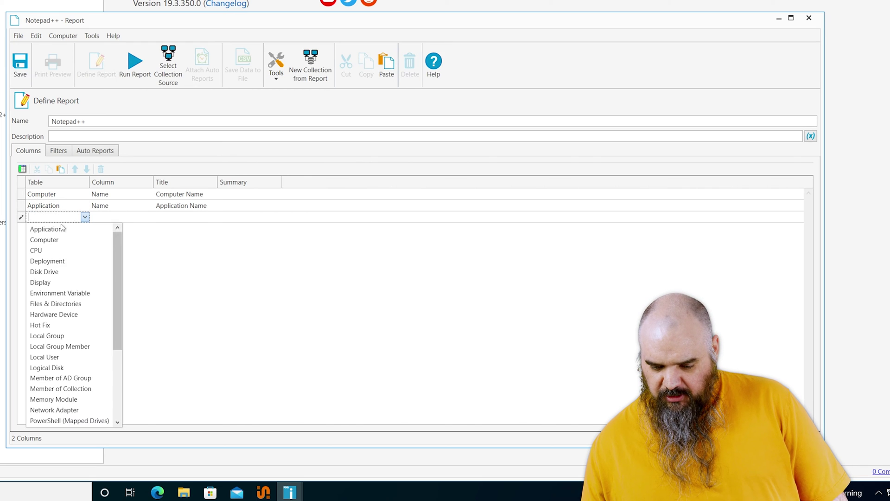
pyautogui.click(59, 229)
pyautogui.click(102, 217)
pyautogui.click(149, 218)
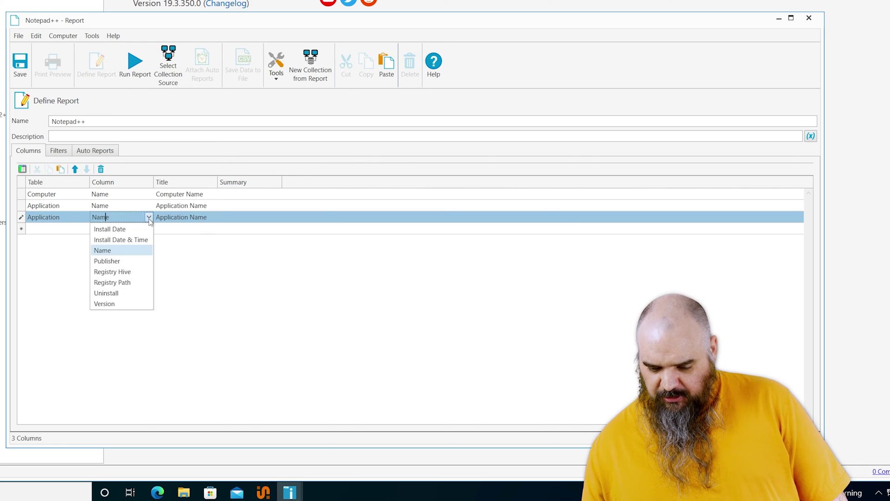
pyautogui.click(116, 304)
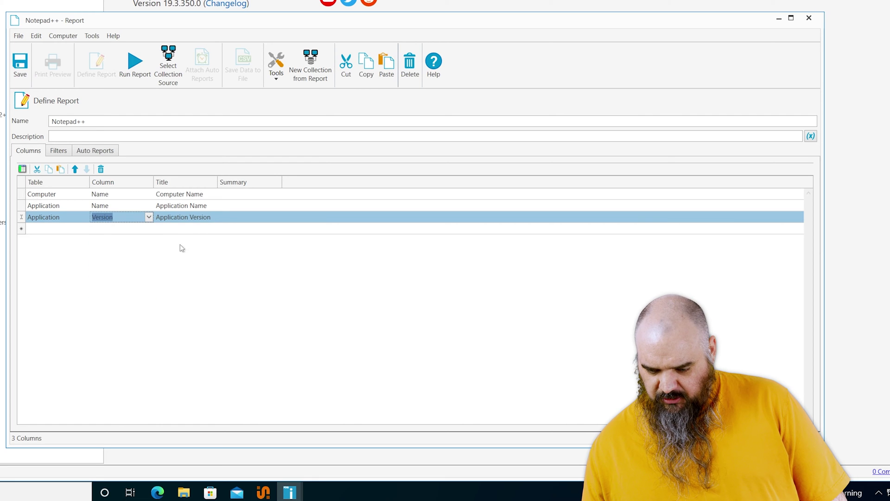
pyautogui.click(135, 63)
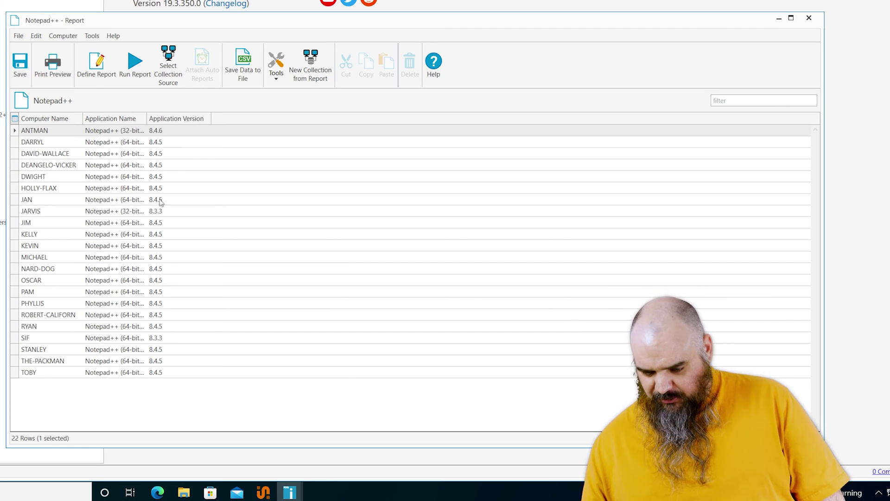
# Group the report results by the Application Version column
pyautogui.press('Tab')
pyautogui.rightClick(163, 120)
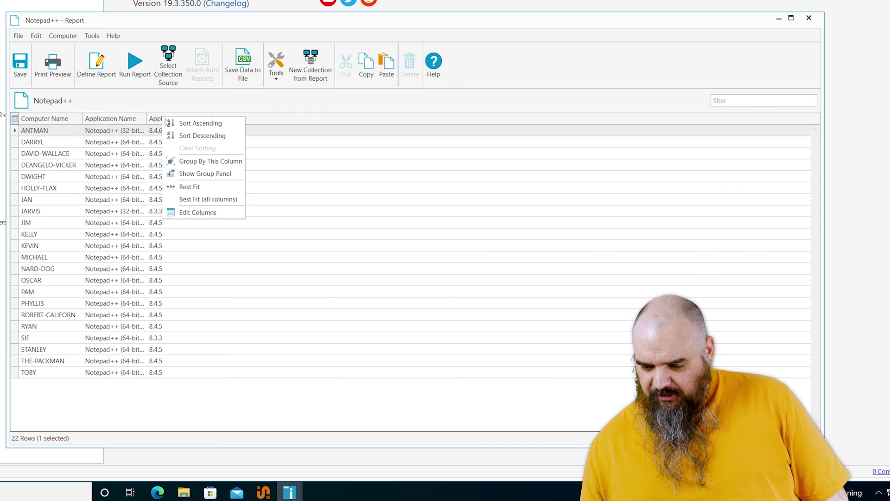
pyautogui.click(209, 162)
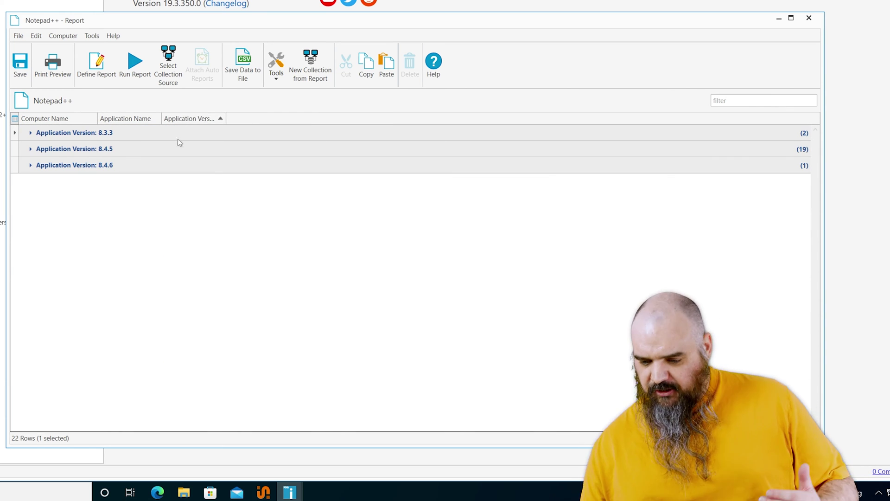
# Expand the 8.3.3, 8.4.5 and 8.4.6 groups to inspect their computers, then collapse them
pyautogui.click(263, 137)
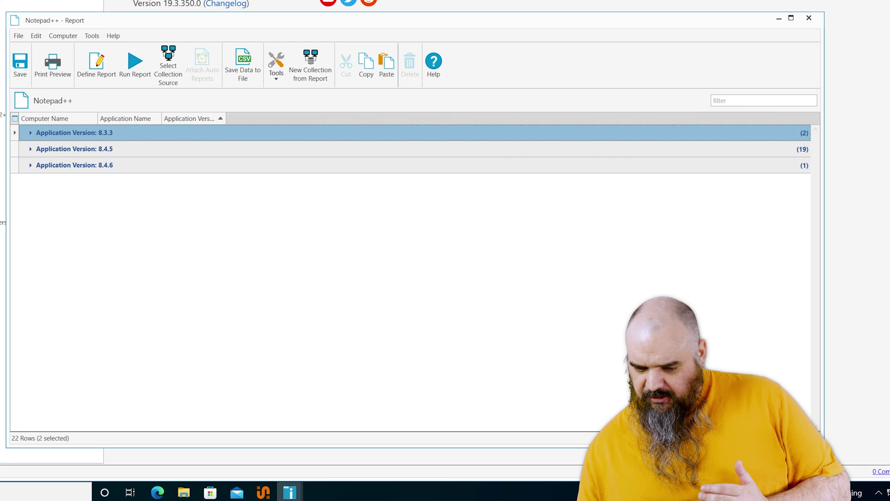
pyautogui.click(31, 133)
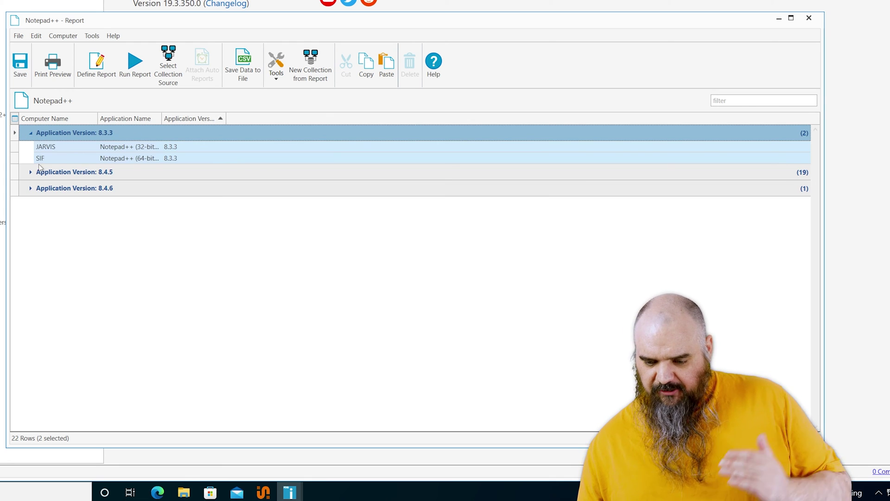
pyautogui.click(30, 172)
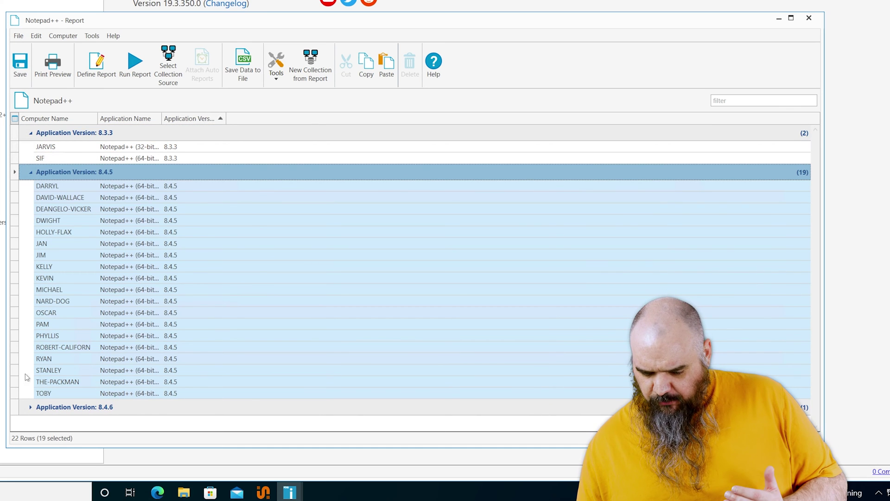
pyautogui.click(38, 407)
pyautogui.click(49, 421)
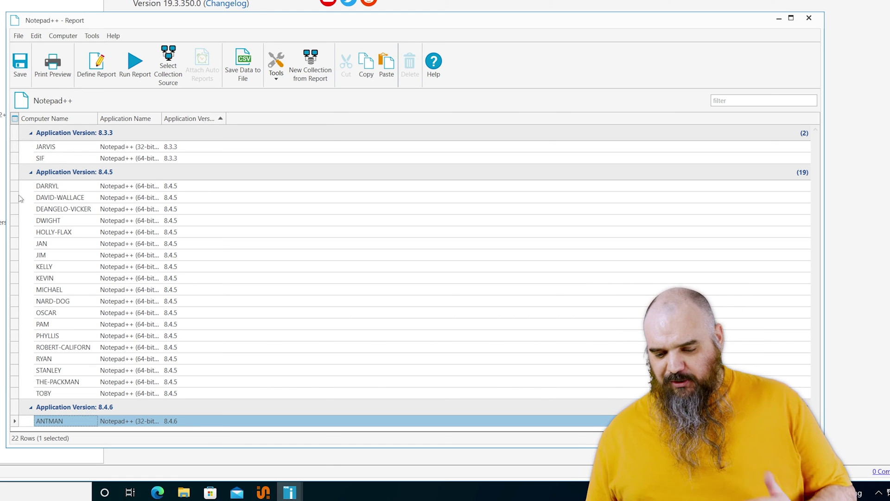
pyautogui.click(31, 135)
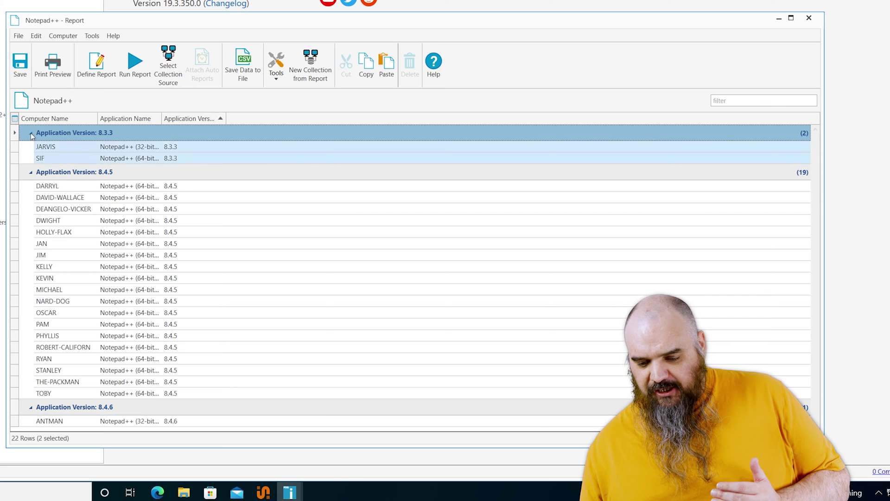
pyautogui.click(32, 133)
pyautogui.click(31, 149)
pyautogui.click(31, 149)
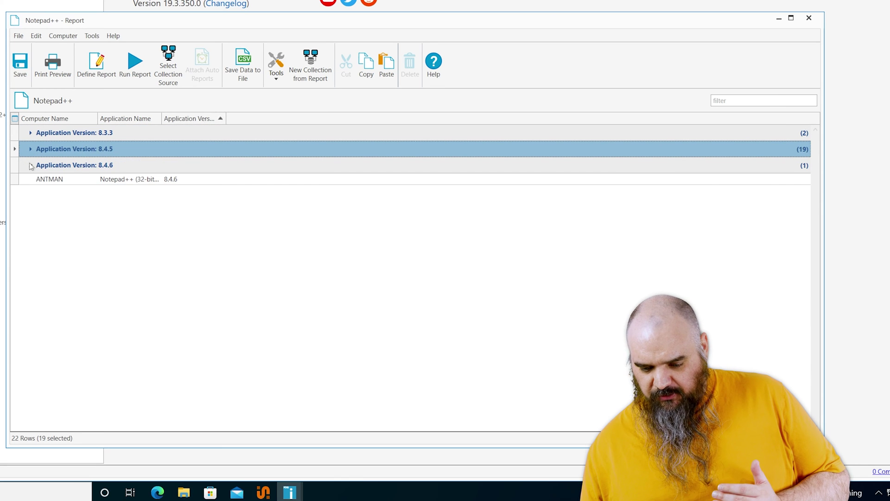
pyautogui.click(31, 165)
pyautogui.click(31, 165)
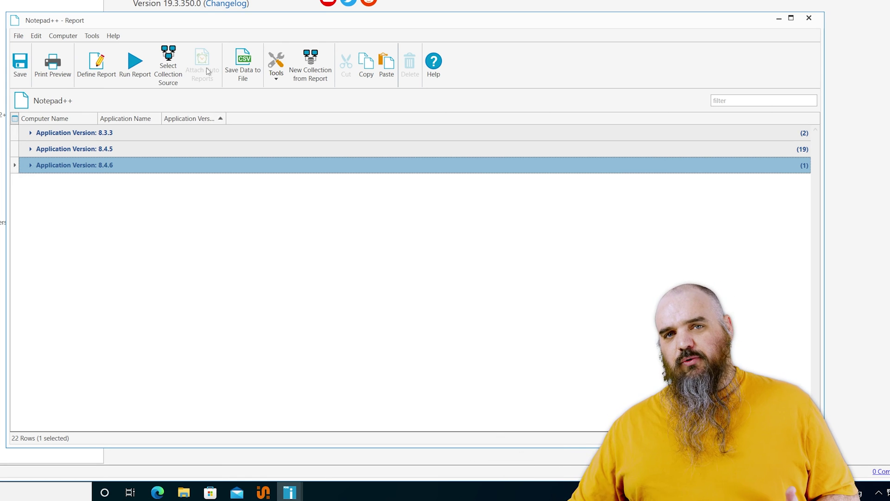
# Save the Notepad++ report with its version grouping
pyautogui.click(24, 78)
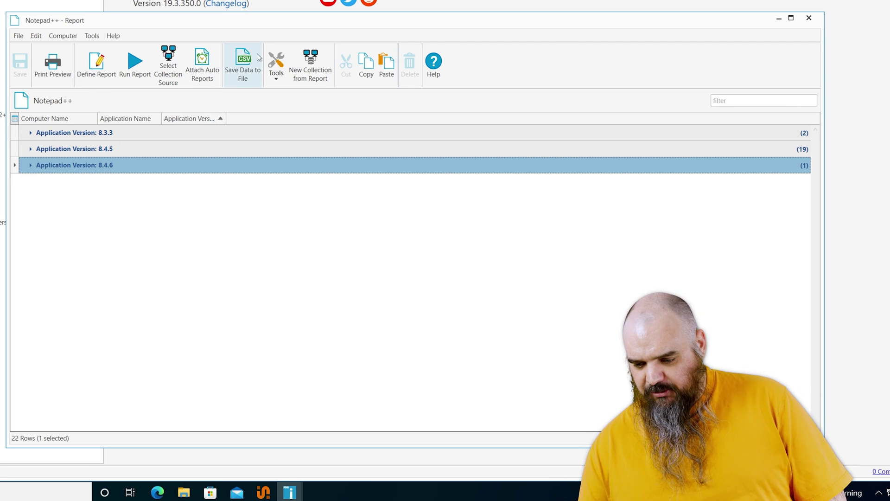
pyautogui.click(242, 70)
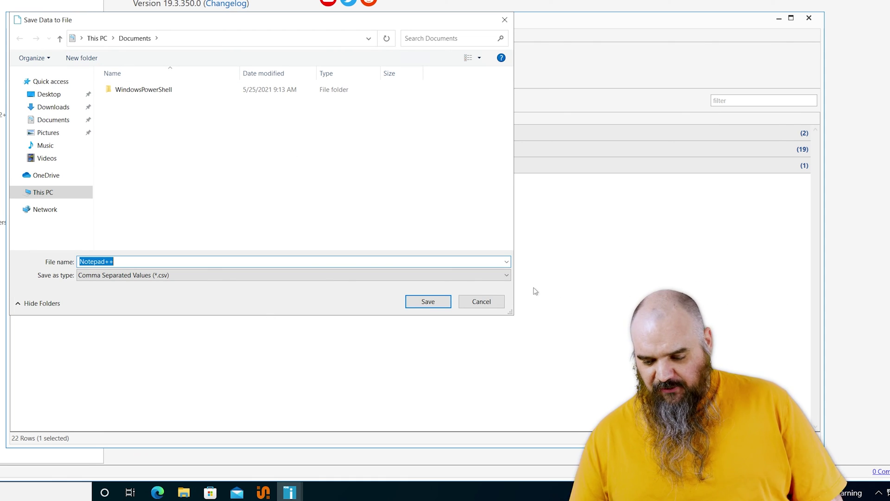
pyautogui.click(492, 304)
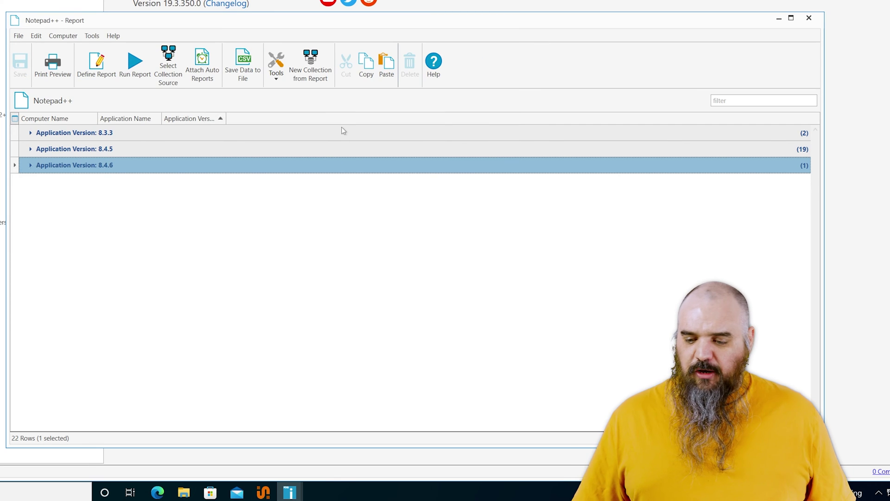